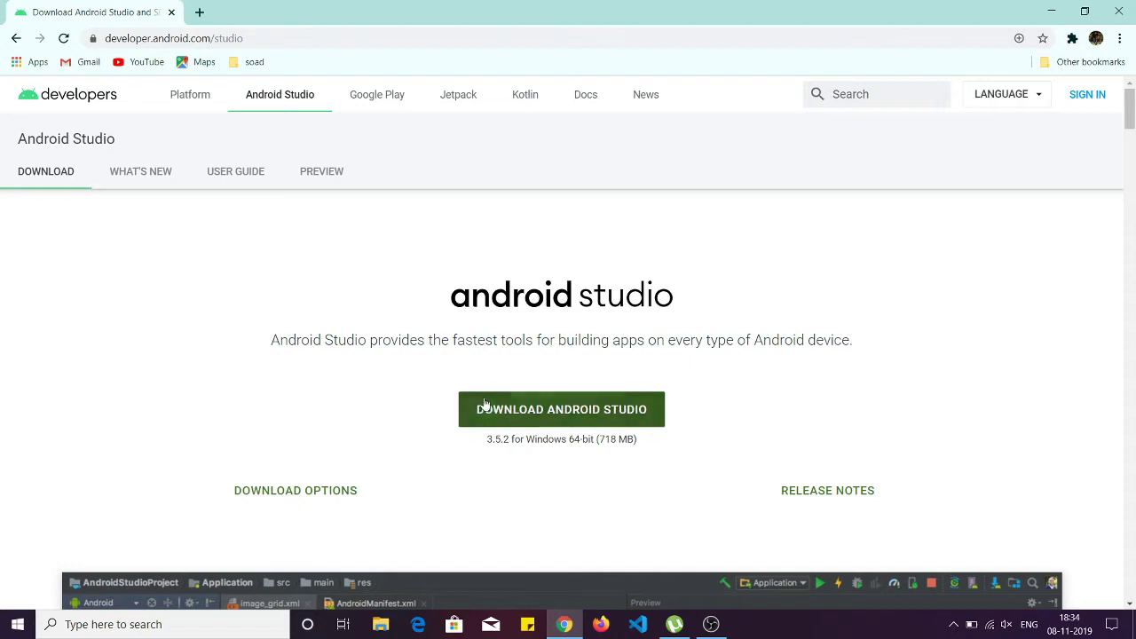
Accept the terms and conditions and download Android Studio 3.5.2 for Windows.
left_click(488, 409)
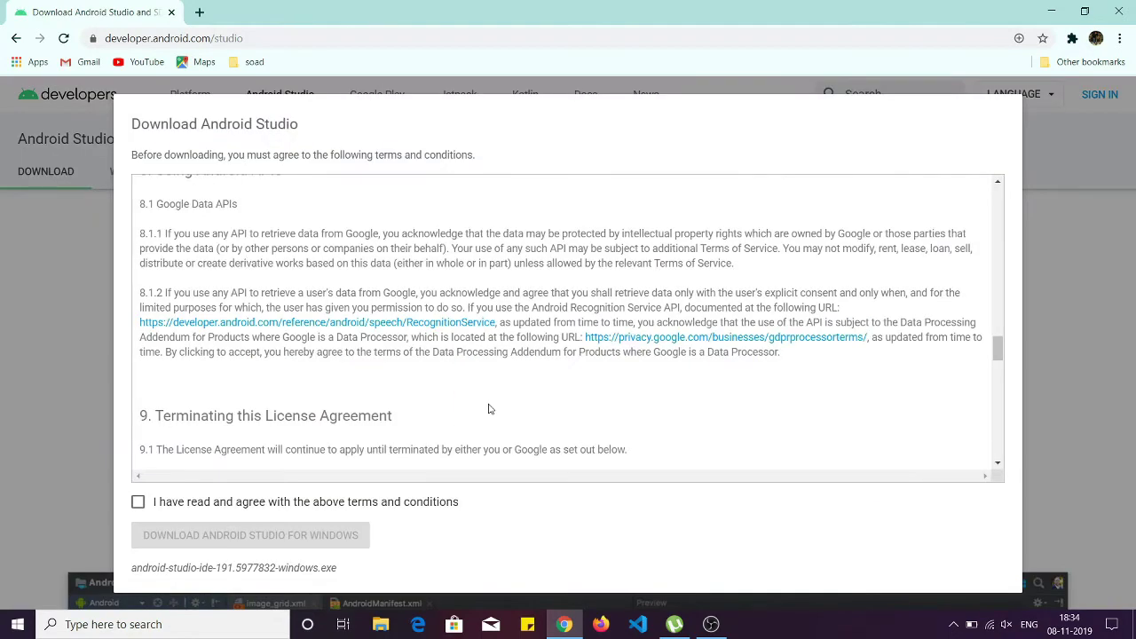
scroll(488, 409, "down", 3)
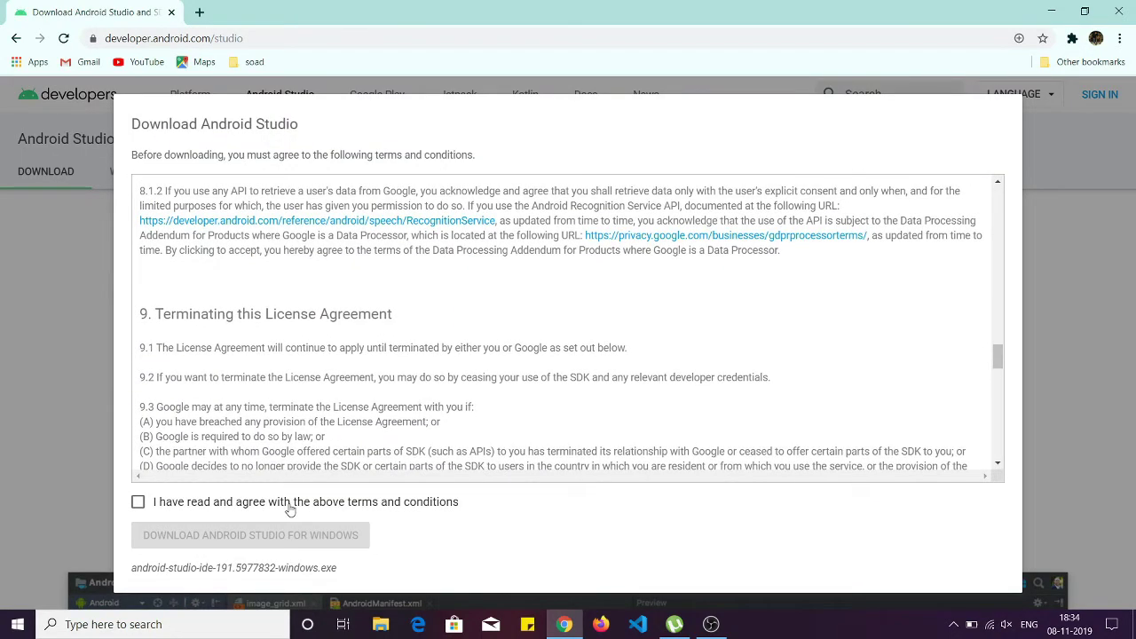
left_click(288, 506)
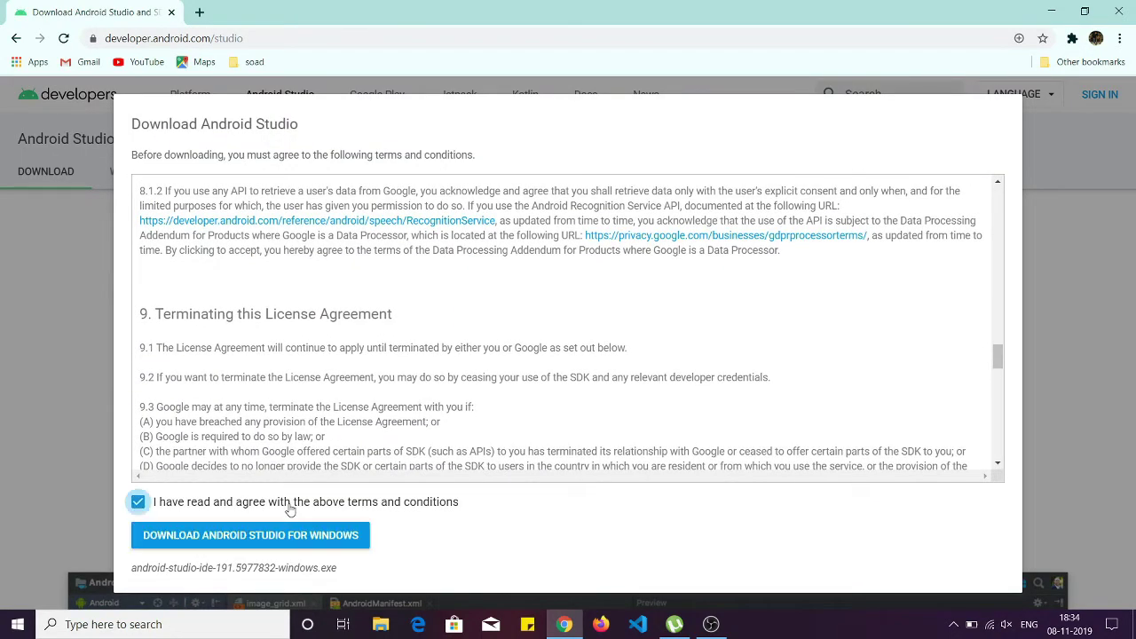
left_click(351, 536)
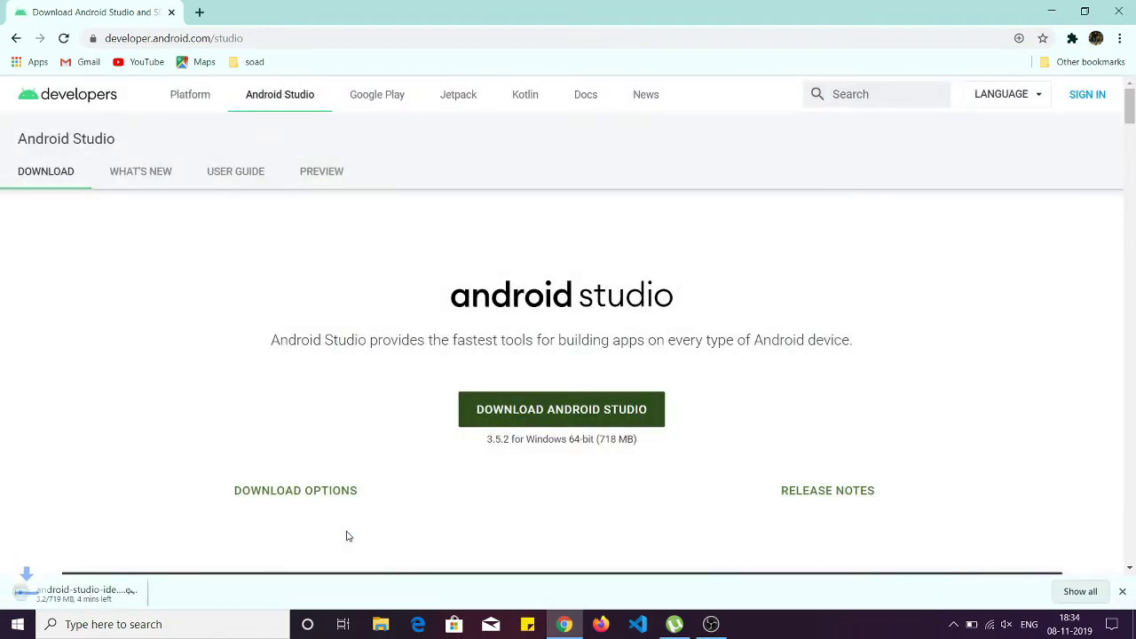
Locate the downloaded android-studio-ide-191.5977832-windows installer in its folder from the browser's download list and run it.
left_click(198, 12)
key("ctrl+j")
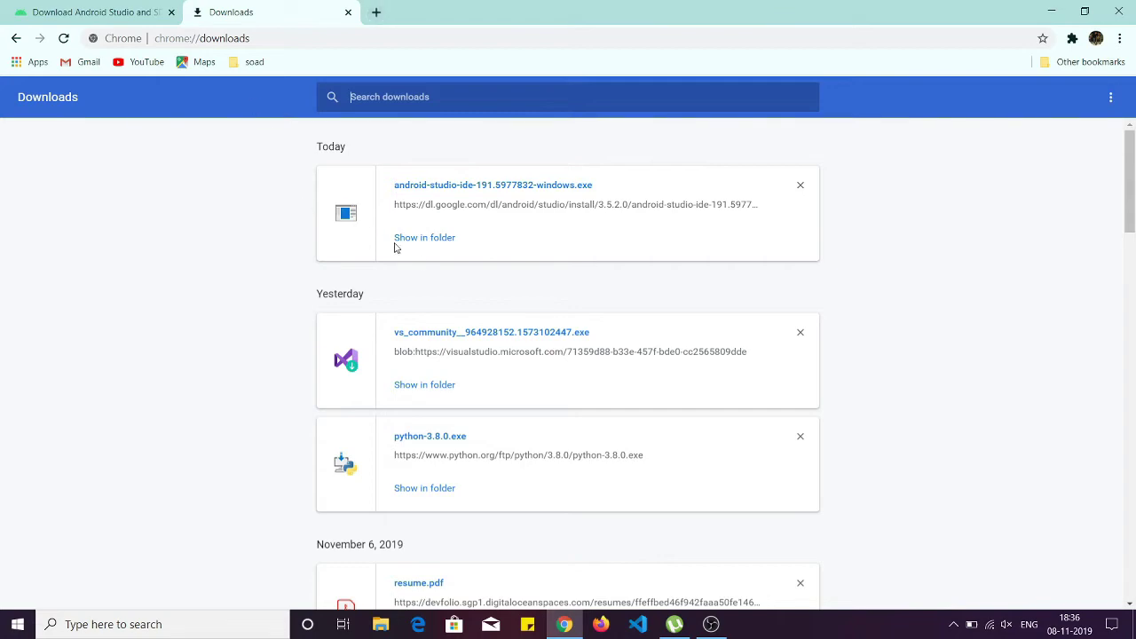
left_click(433, 240)
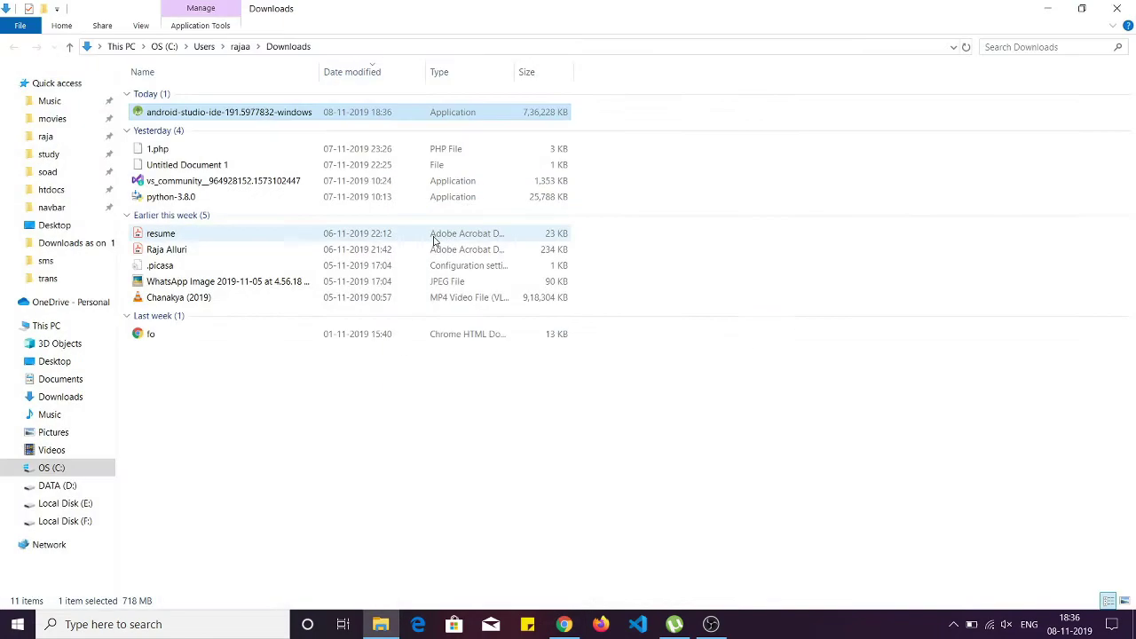
double_click(541, 113)
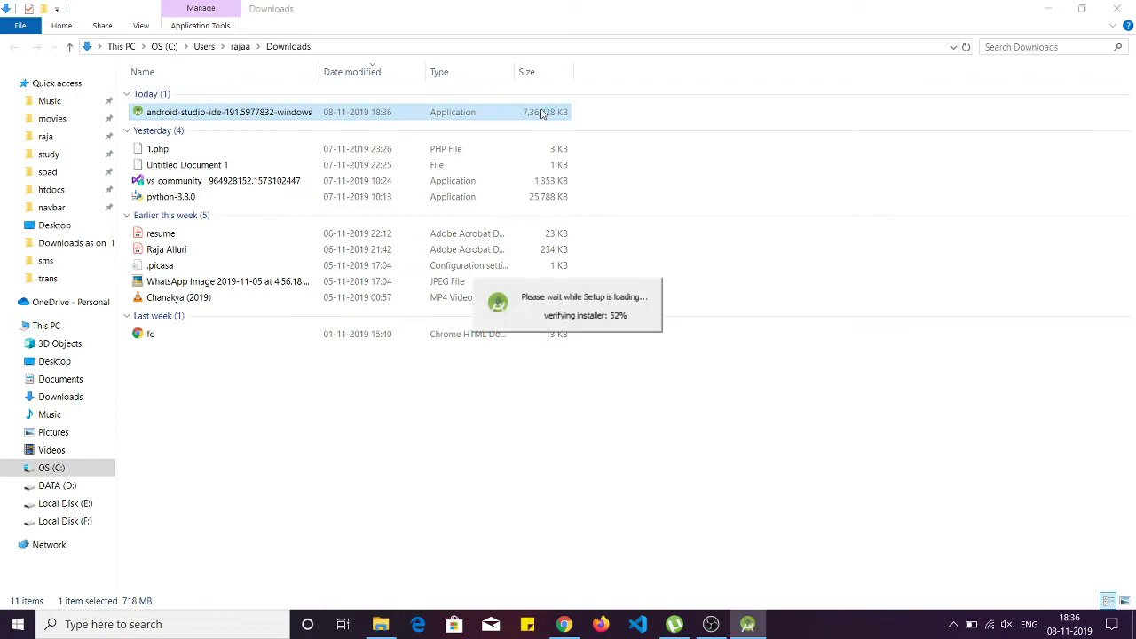
Minimize the file manager and browser windows and refresh the desktop while the installer loads.
left_click(1056, 8)
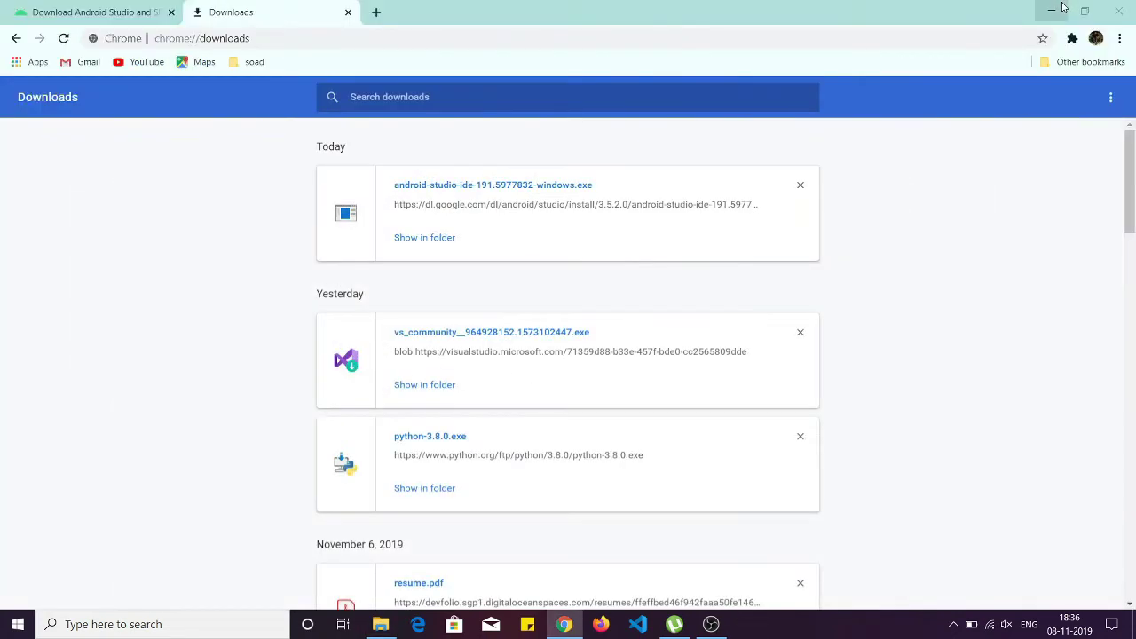
left_click(1056, 9)
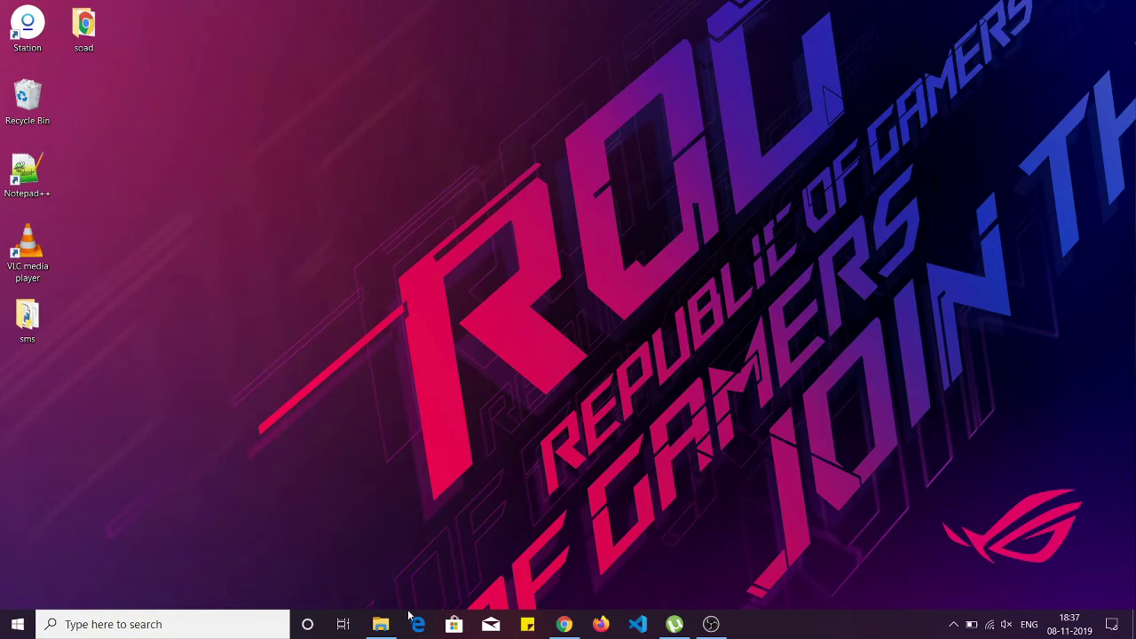
mouse_move(385, 624)
left_click(418, 584)
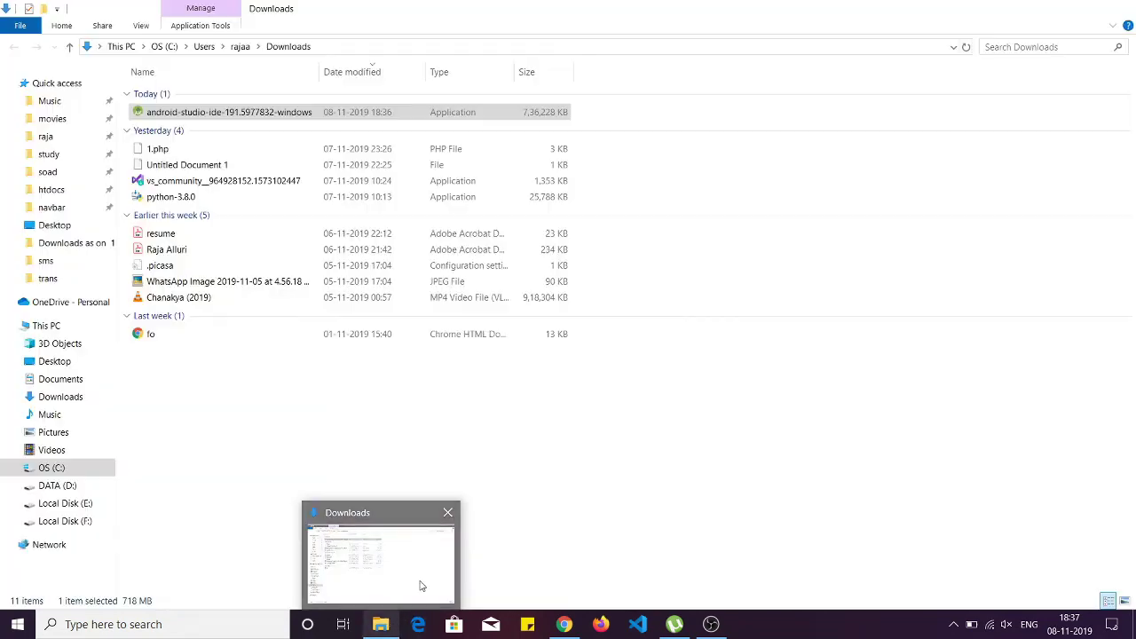
left_click(478, 485)
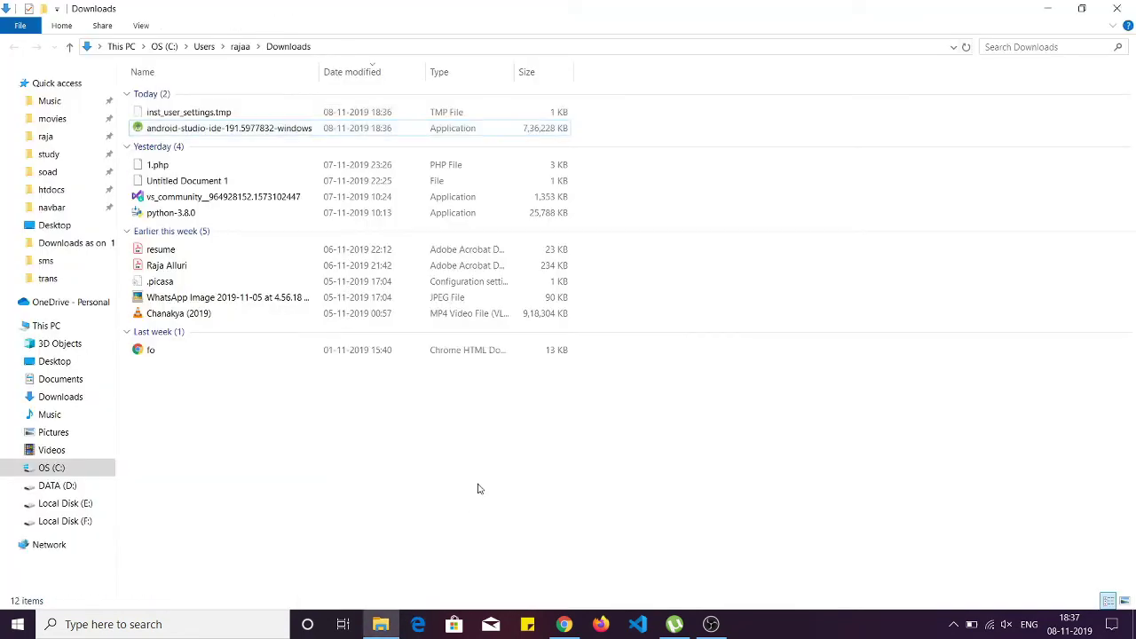
left_click(1044, 8)
right_click(694, 124)
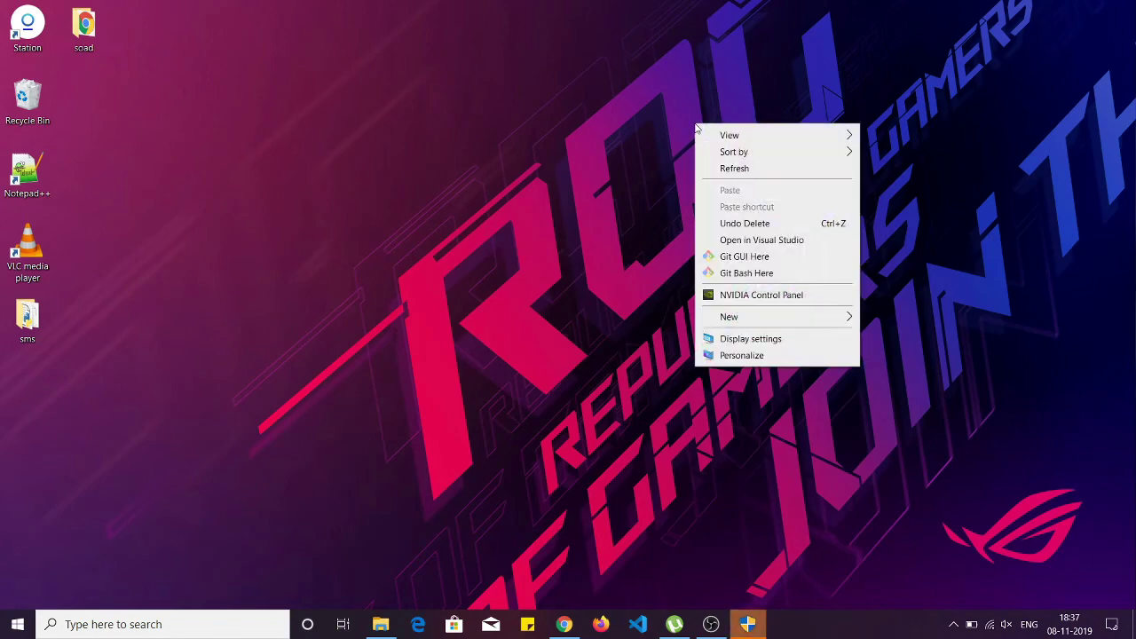
left_click(770, 170)
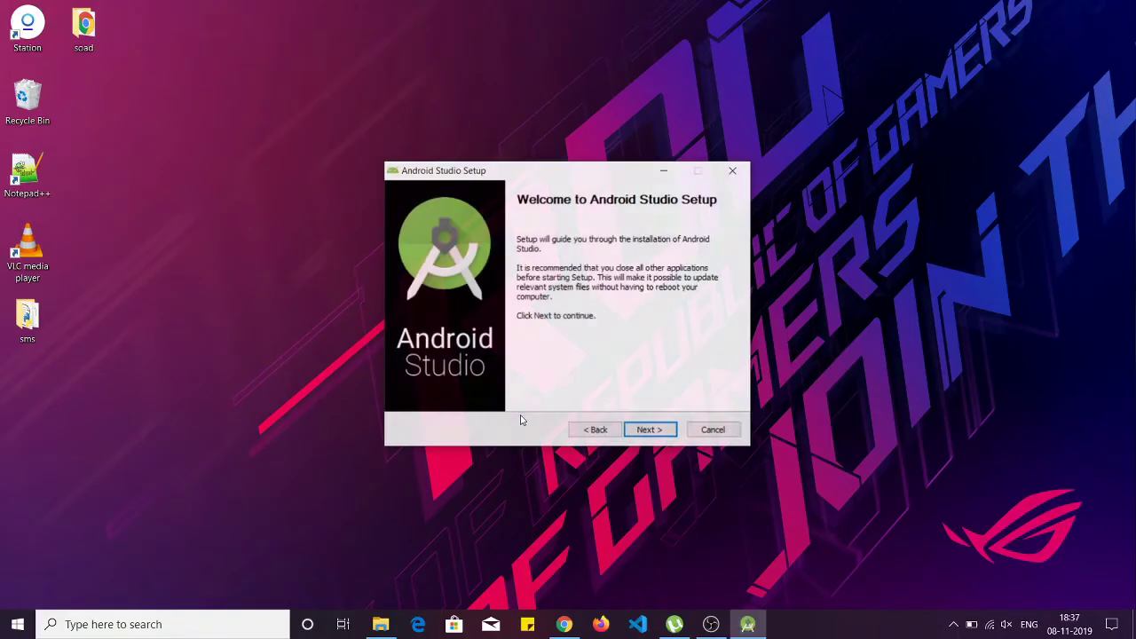
Proceed through the setup welcome page and keep Android Studio and Android Virtual Device as the components to install.
left_click(658, 433)
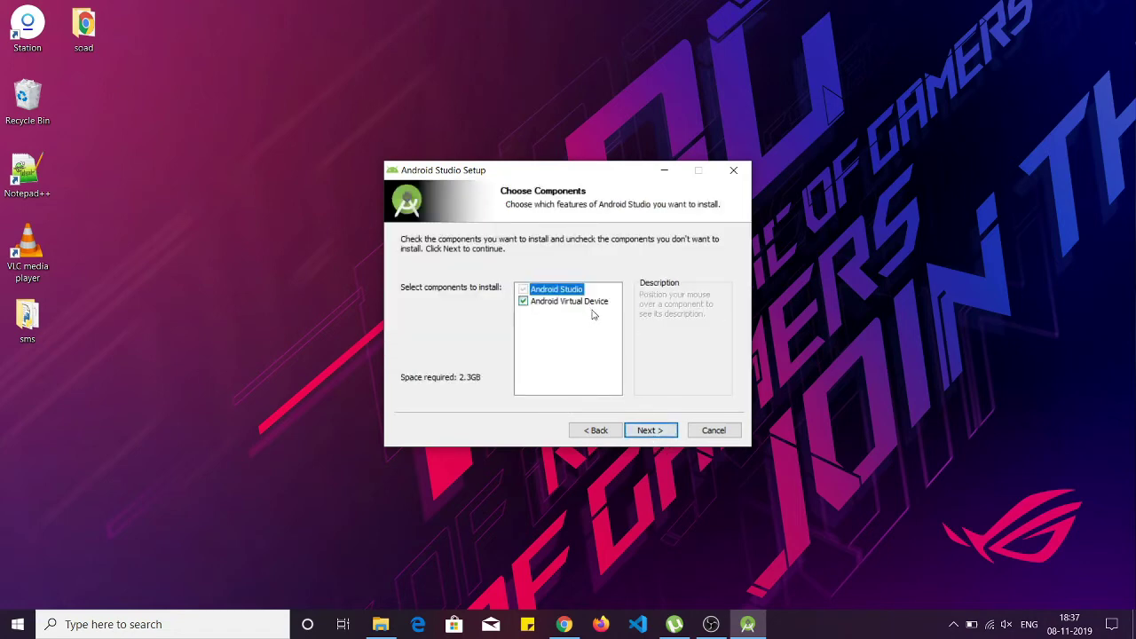
mouse_move(601, 307)
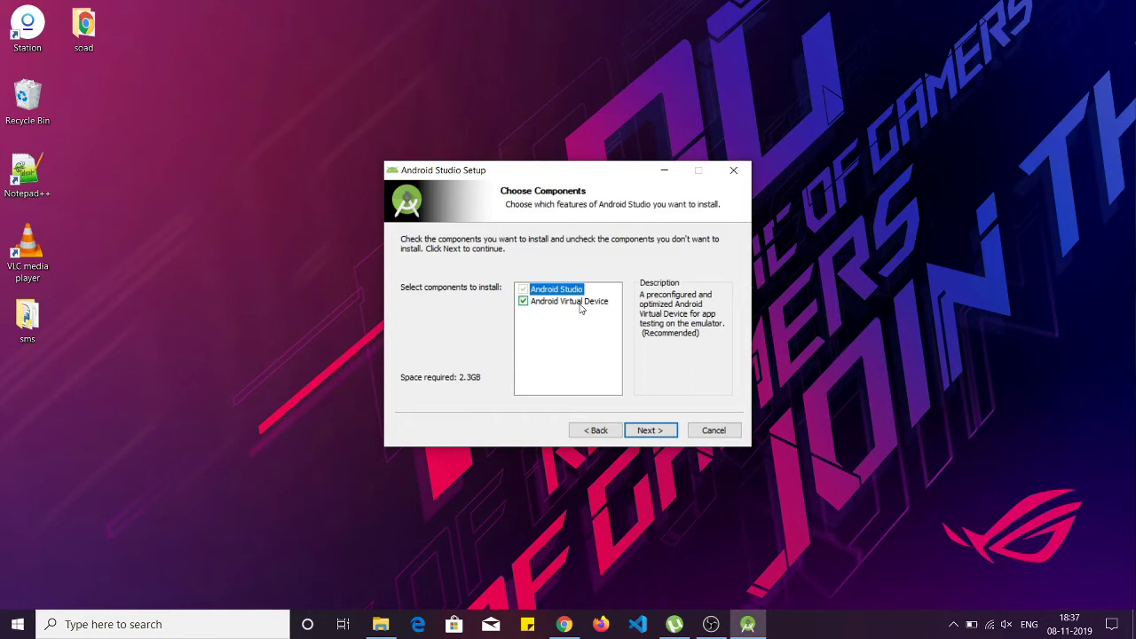
left_click(580, 303)
left_click(661, 434)
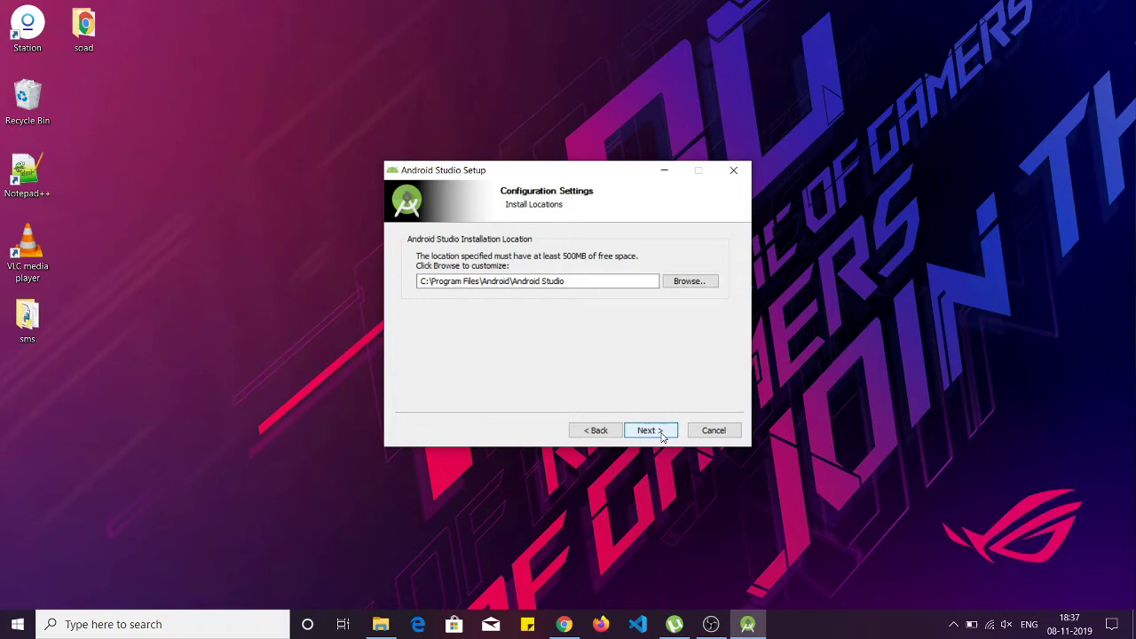
Install to C:\Program Files\Android\Android Studio with shortcuts in the Android Studio Start Menu folder.
left_click(625, 283)
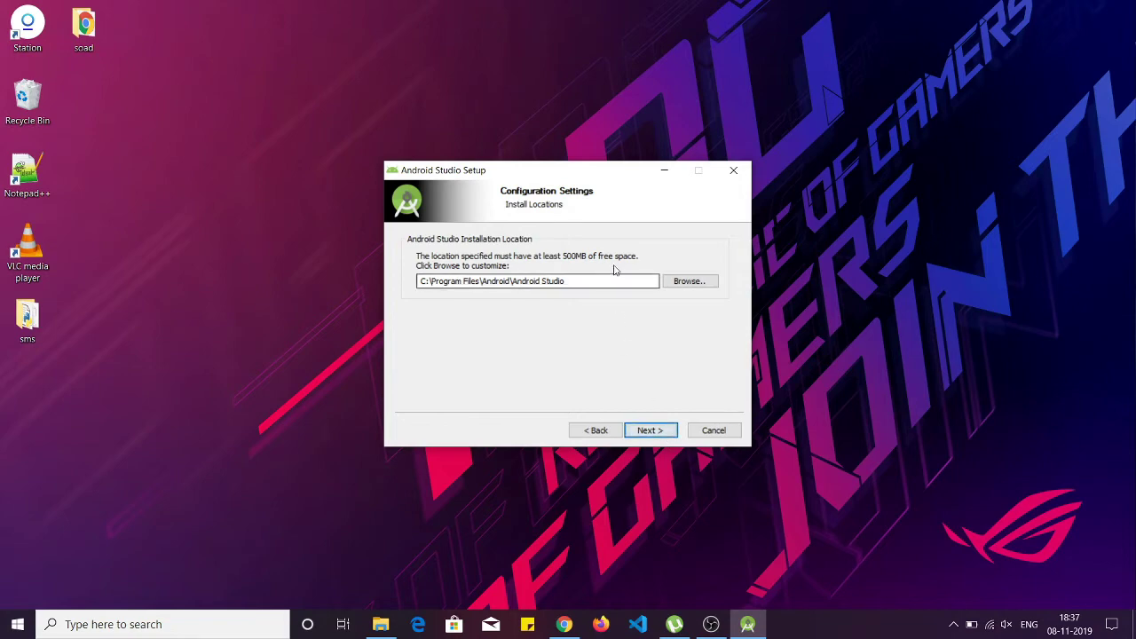
double_click(625, 284)
left_click(624, 284)
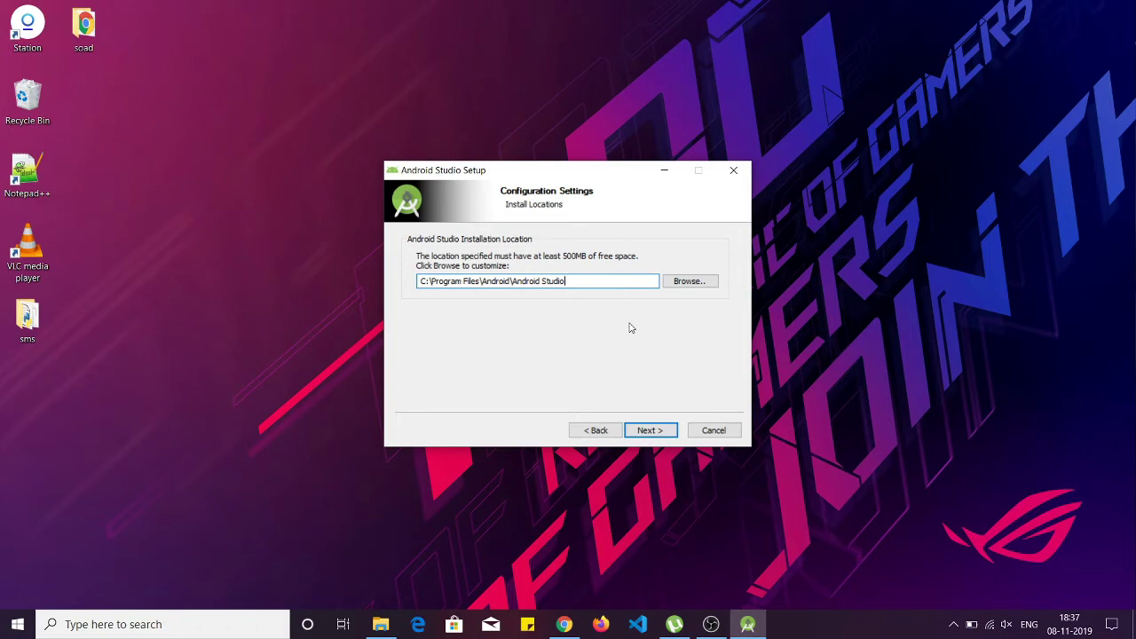
left_click(648, 430)
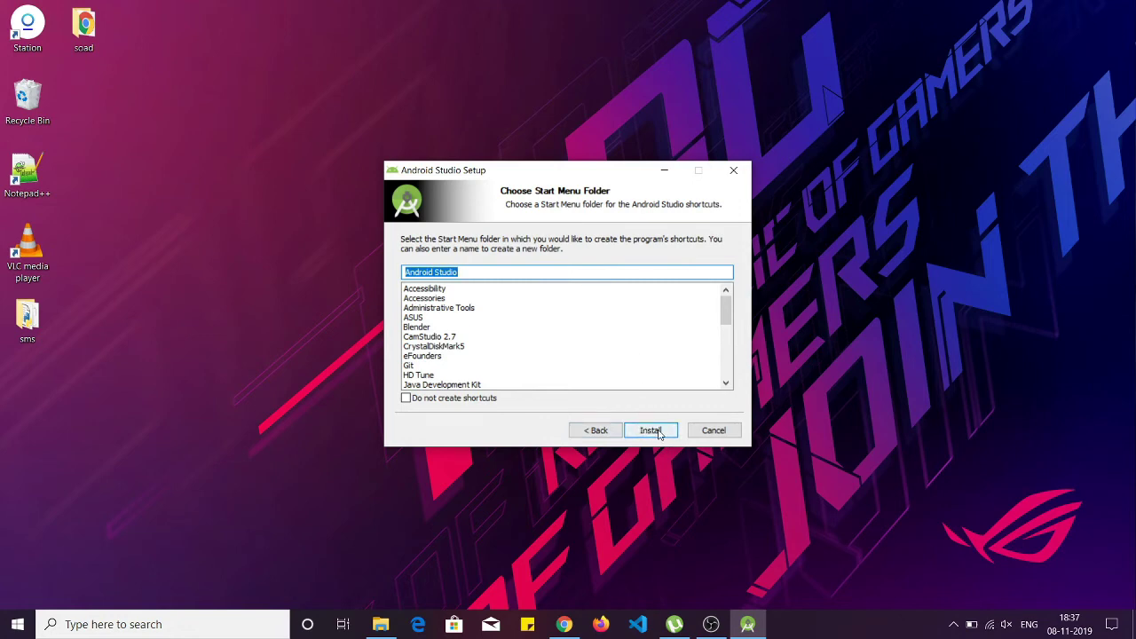
left_click(653, 430)
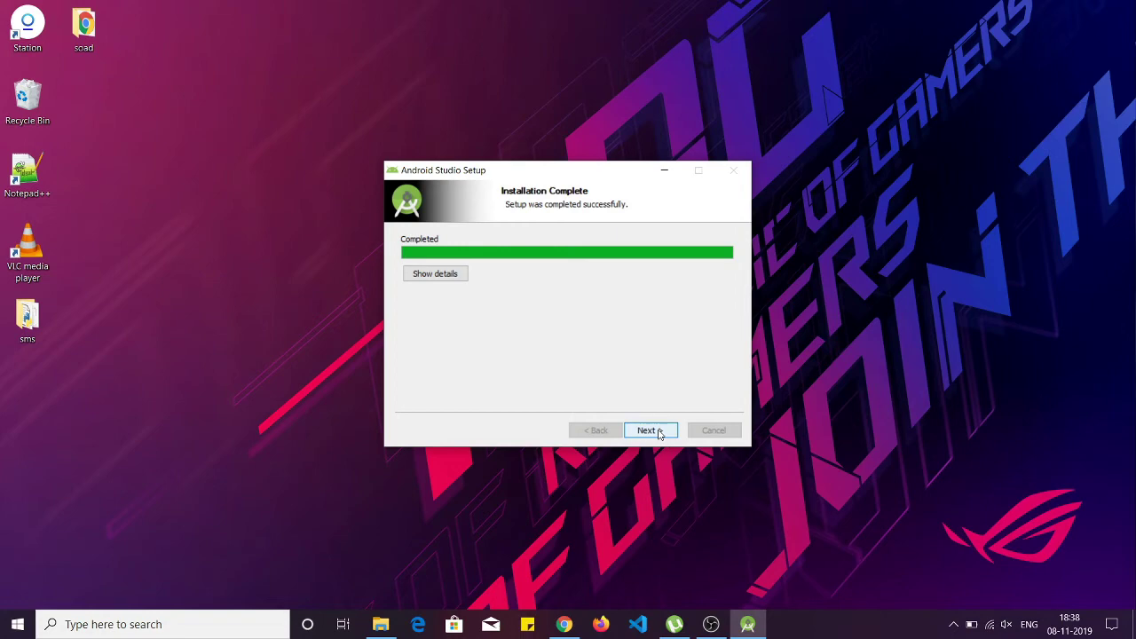
Finish the setup with Android Studio set to start, without importing settings or sending usage statistics.
left_click(649, 431)
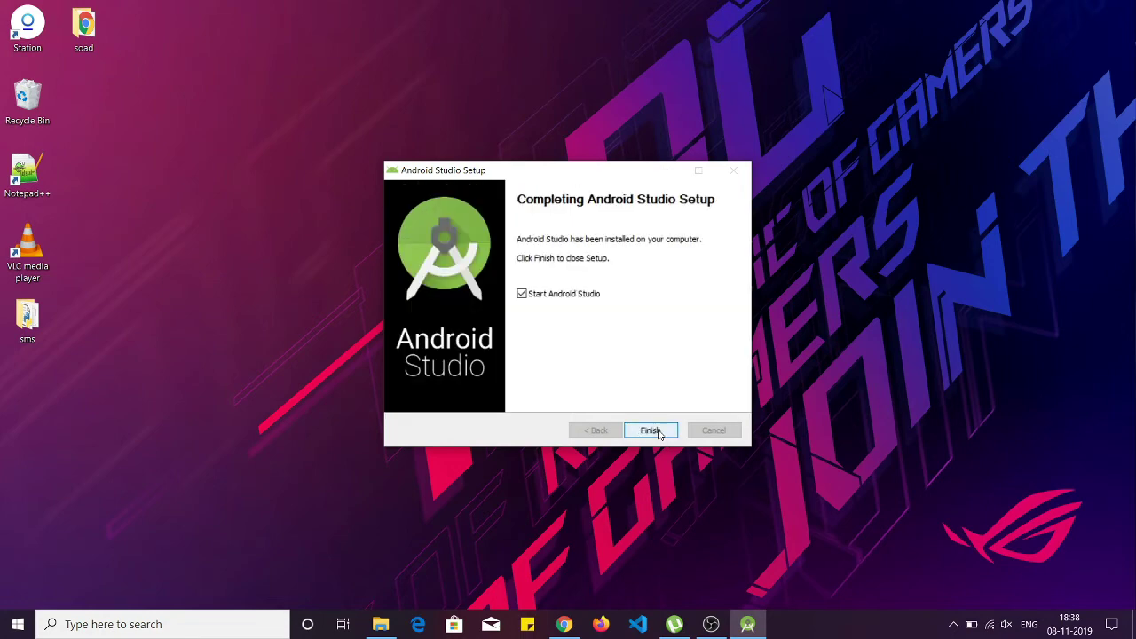
left_click(650, 431)
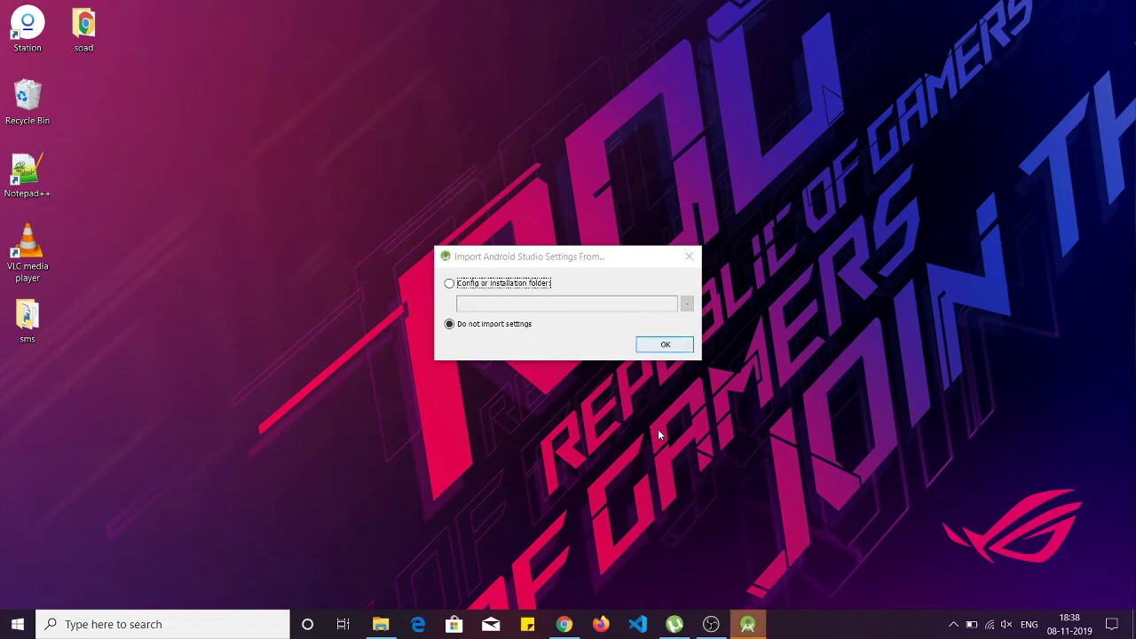
left_click(676, 348)
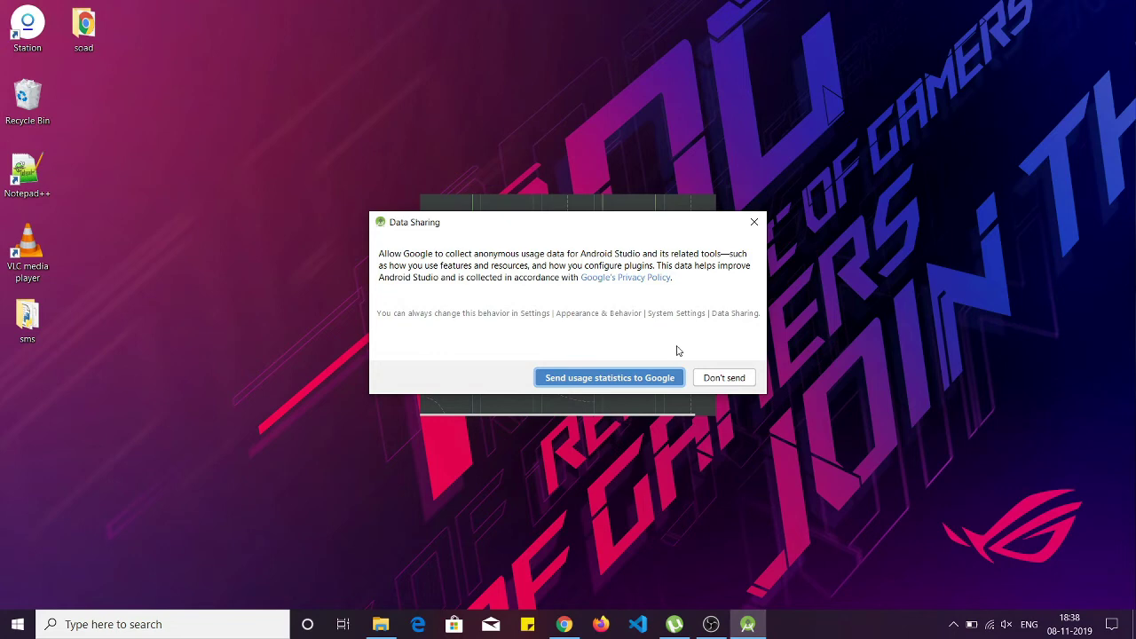
left_click(722, 384)
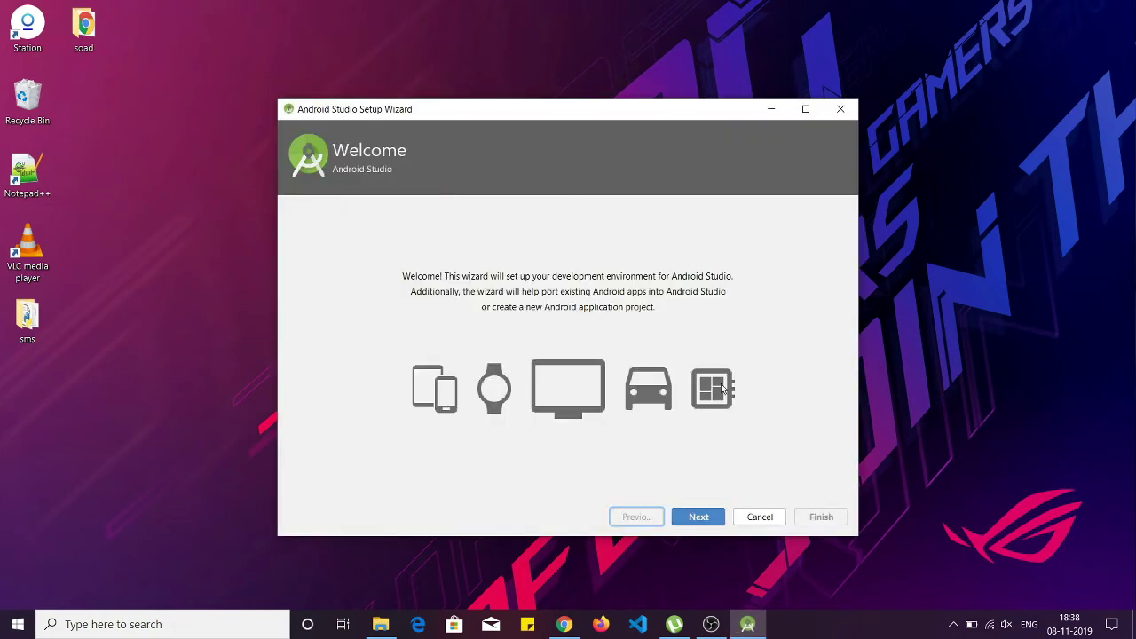
Choose the Standard install type and the Light UI theme in the setup wizard.
left_click(699, 519)
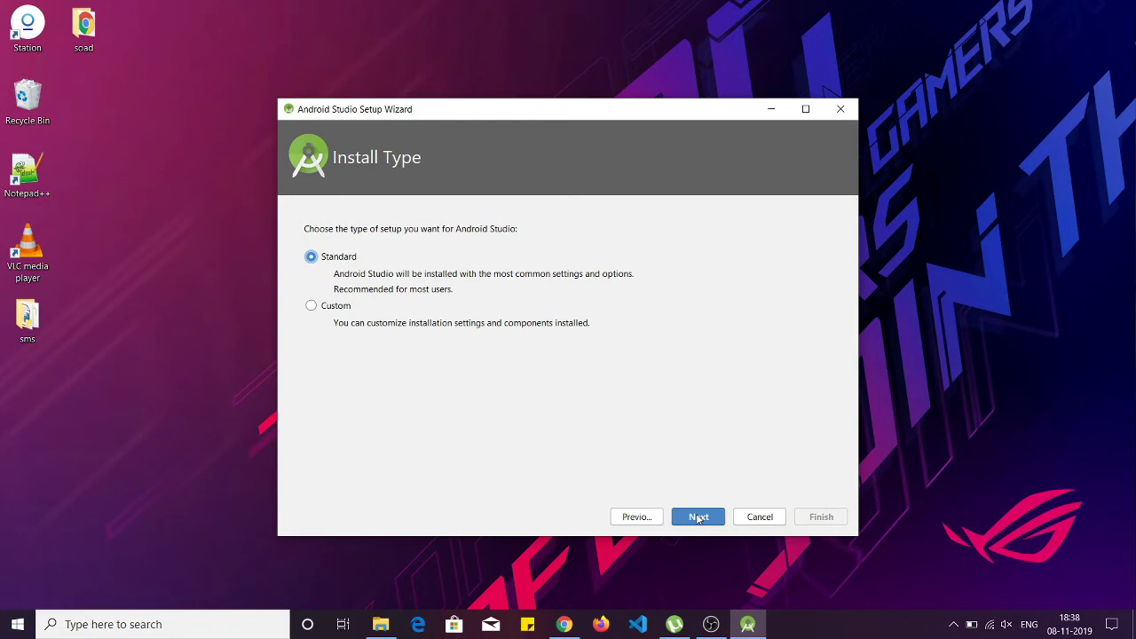
left_click(698, 519)
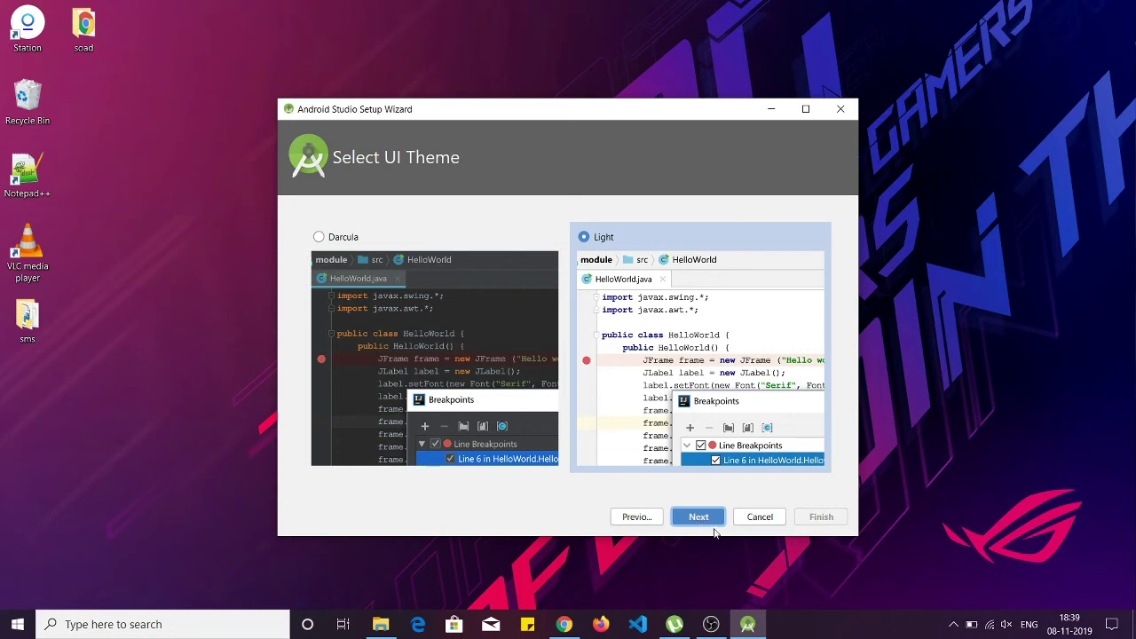
left_click(712, 518)
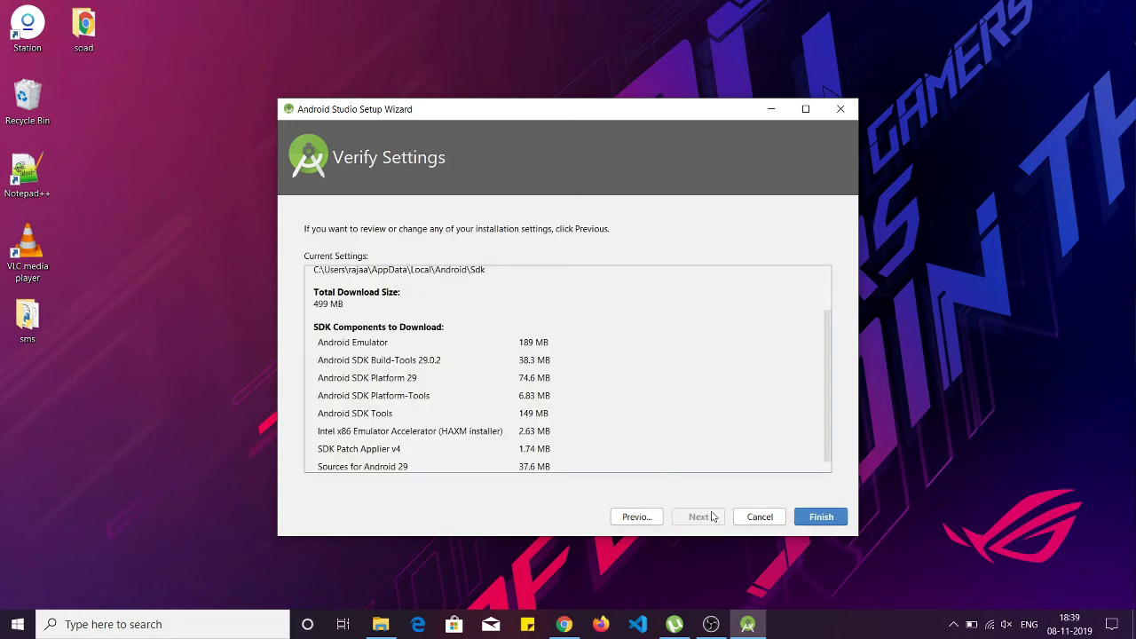
Review the current settings, download the listed SDK components and finish the setup wizard.
scroll(774, 431, "down", 1)
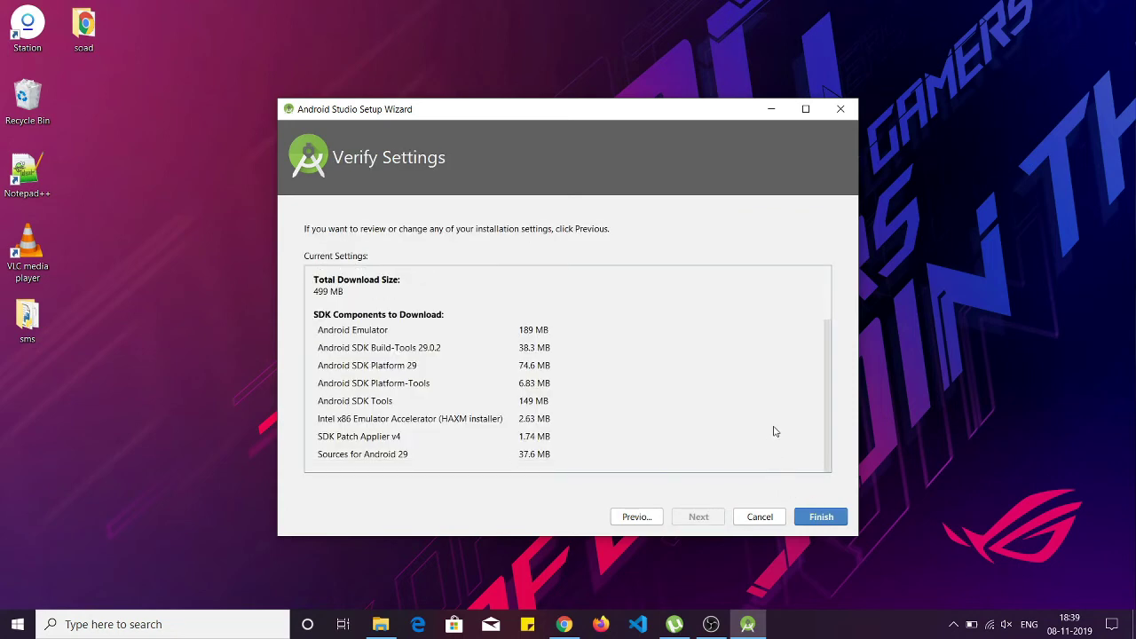
scroll(774, 431, "up", 1)
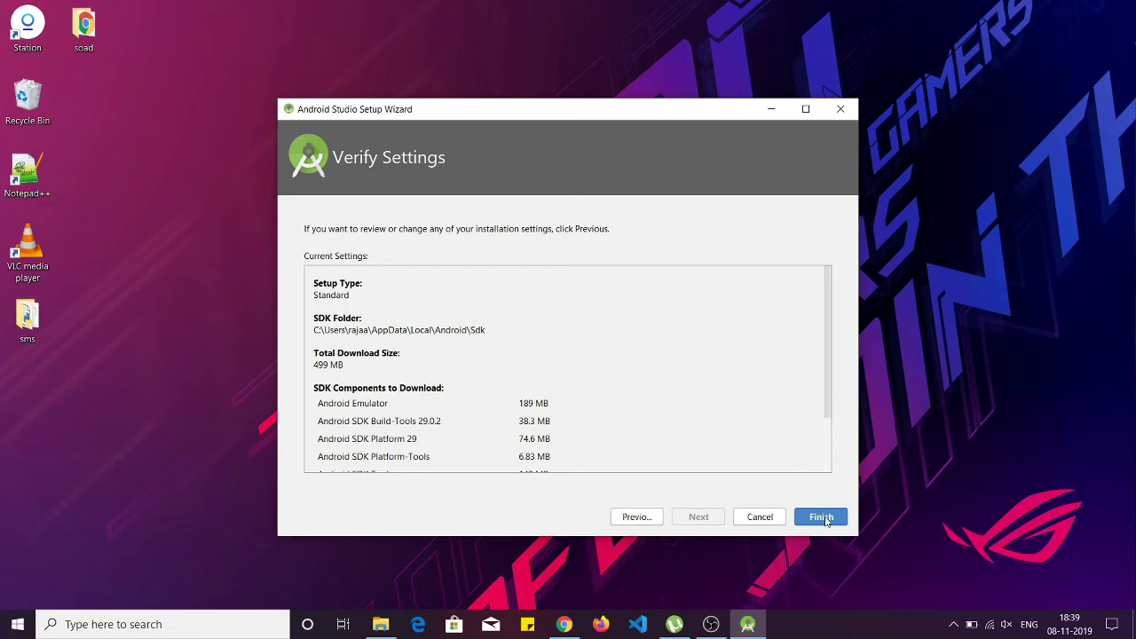
left_click(825, 518)
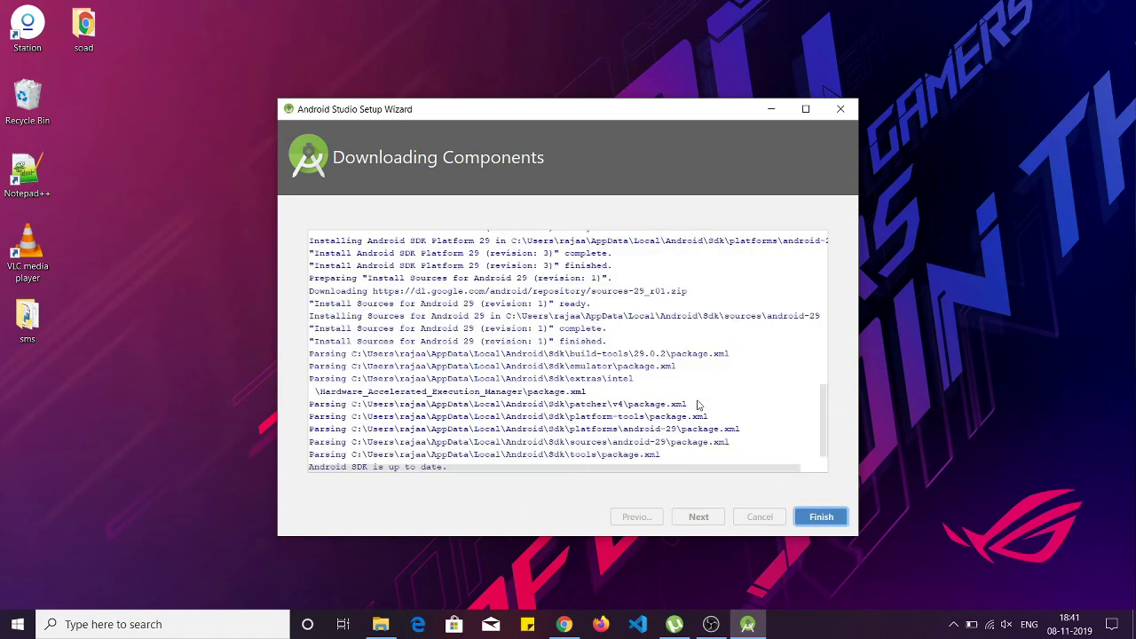
left_click(818, 515)
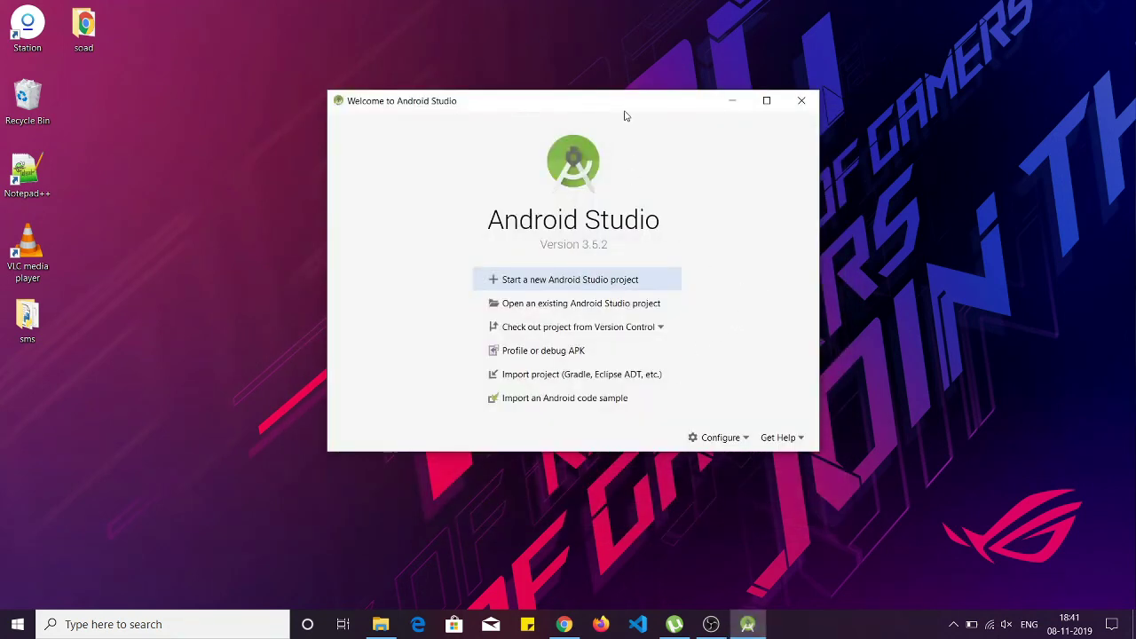
left_click_drag(625, 114, 604, 112)
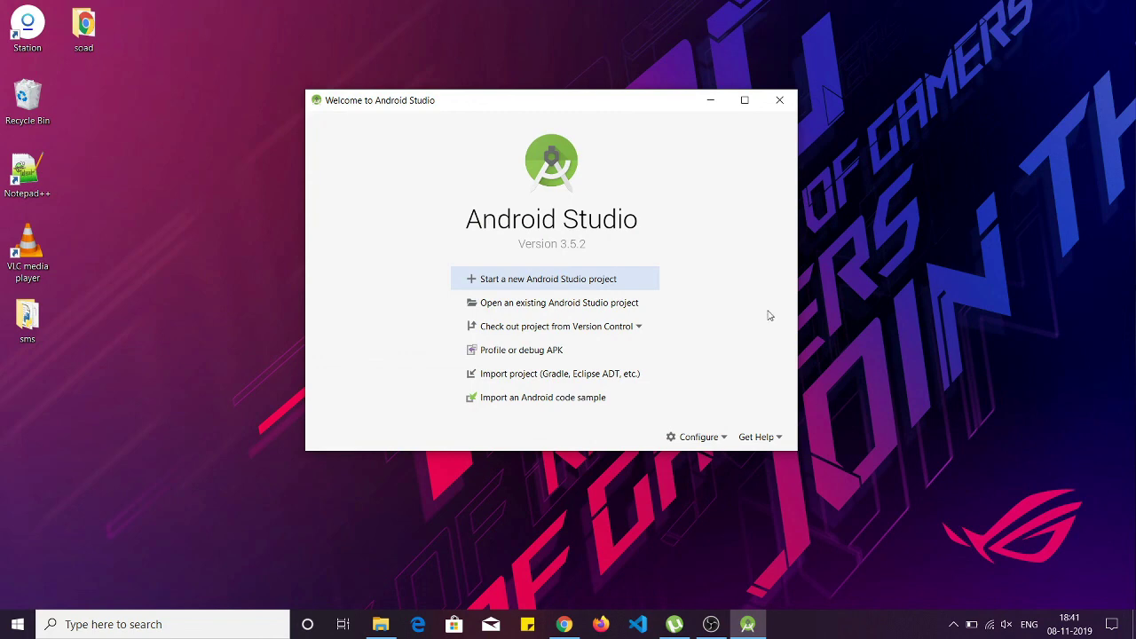